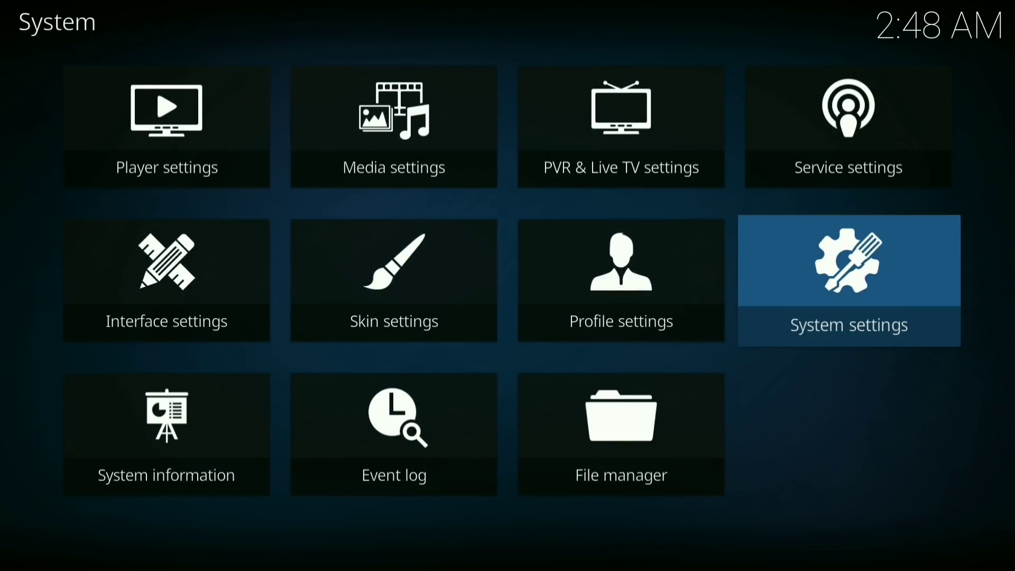
Step: Open the file manager and start adding a new file source
{"action": "key", "text": "Down"}
{"action": "key", "text": "Return"}
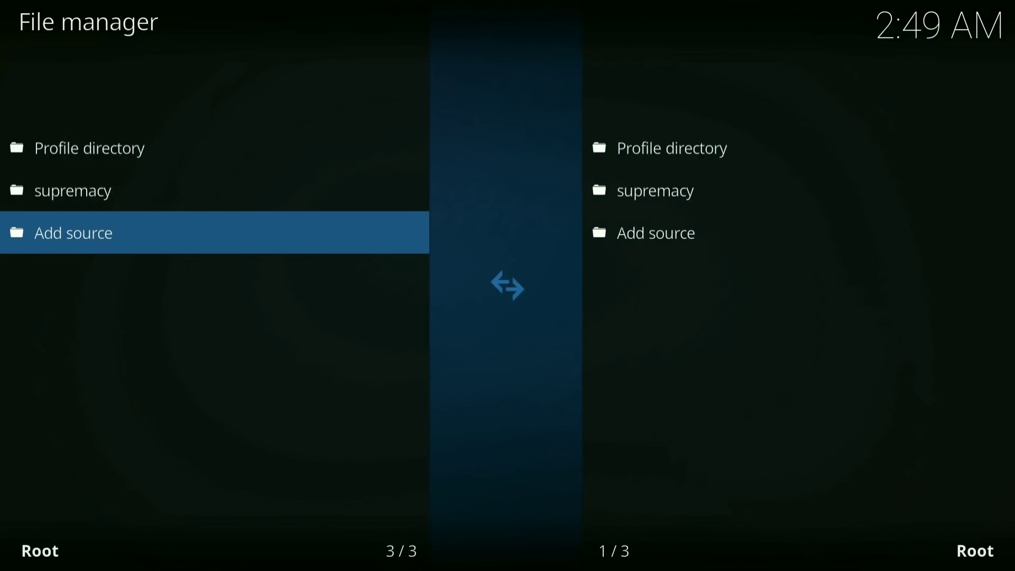
{"action": "key", "text": "Return"}
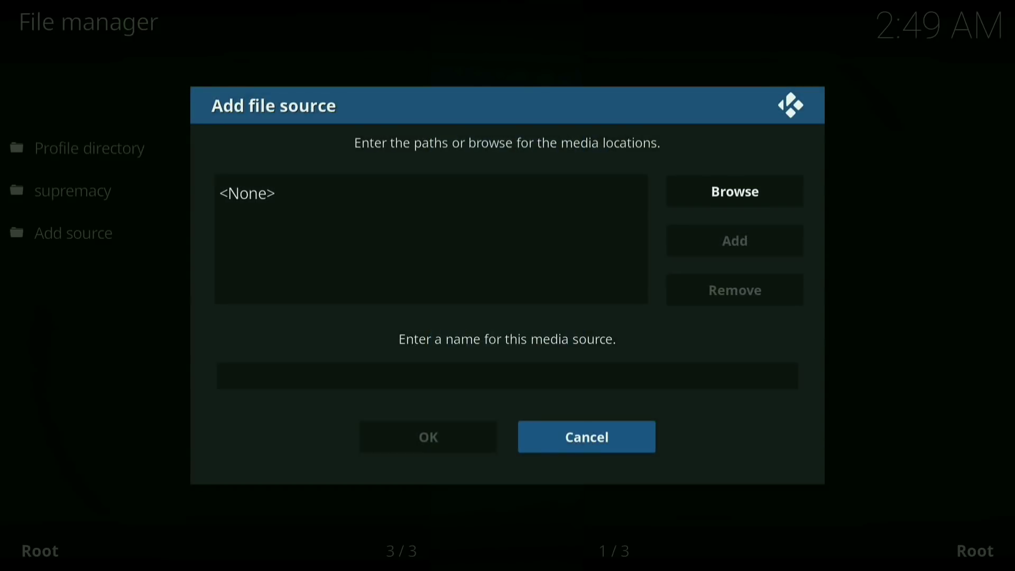
{"action": "key", "text": "Up"}
{"action": "key", "text": "Up"}
{"action": "key", "text": "Return"}
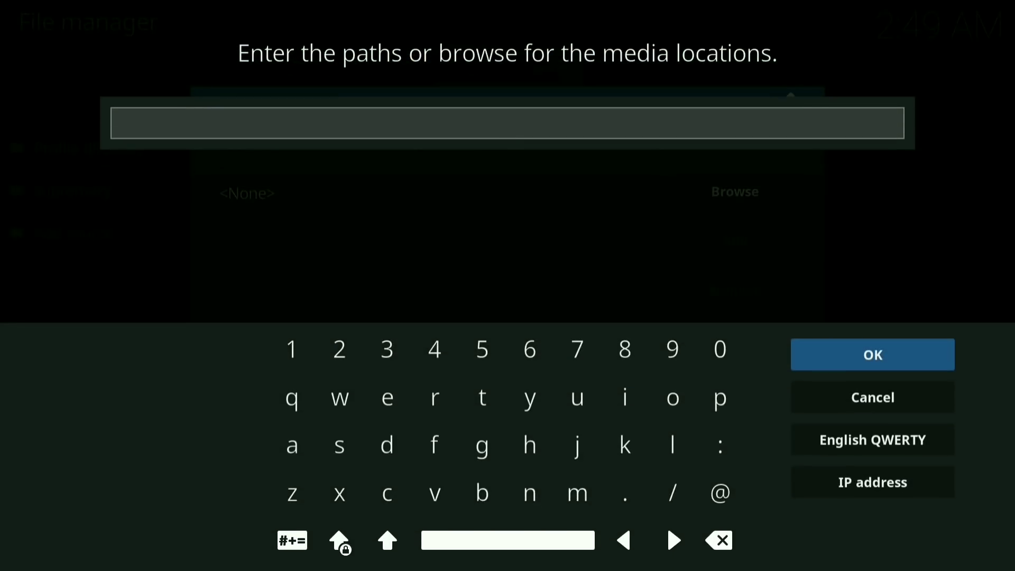
{"action": "type", "text": "h"}
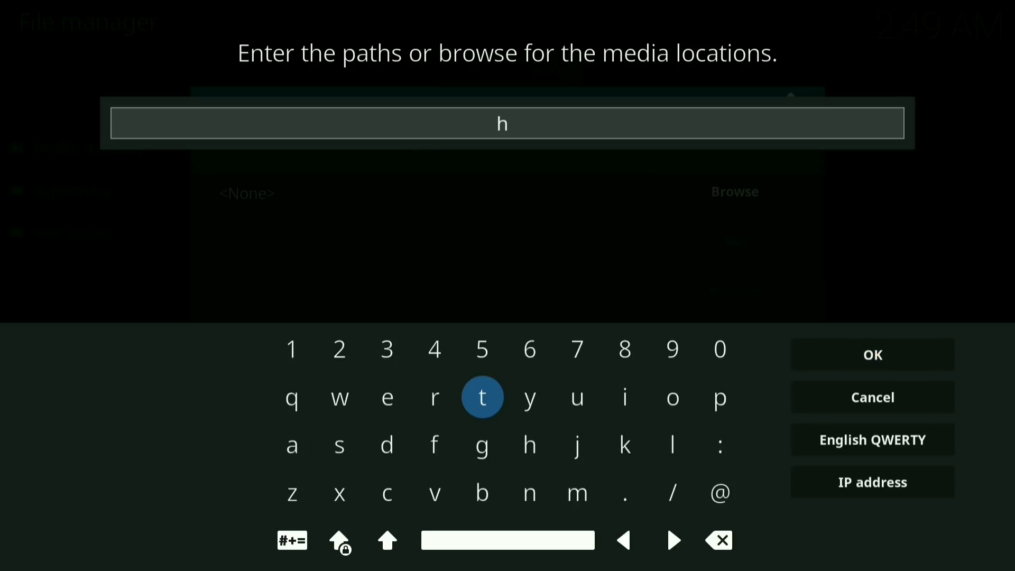
{"action": "type", "text": "ttp"}
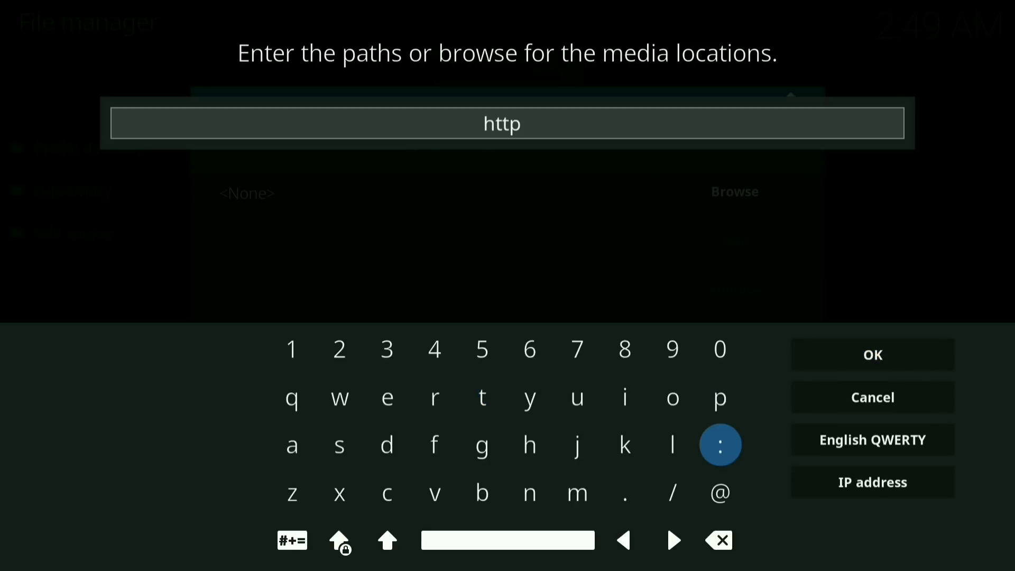
{"action": "type", "text": "://"}
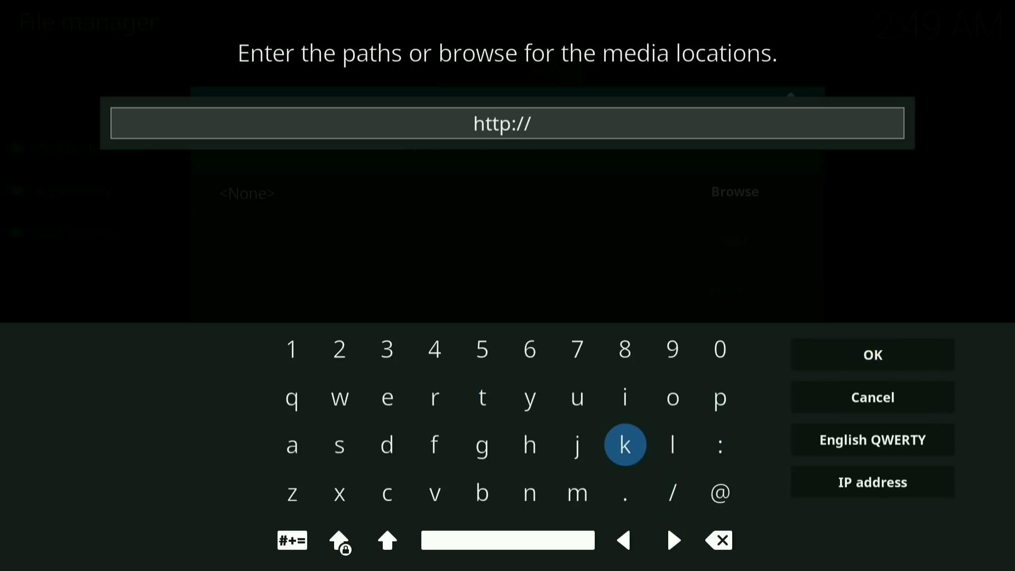
{"action": "type", "text": "kdil"}
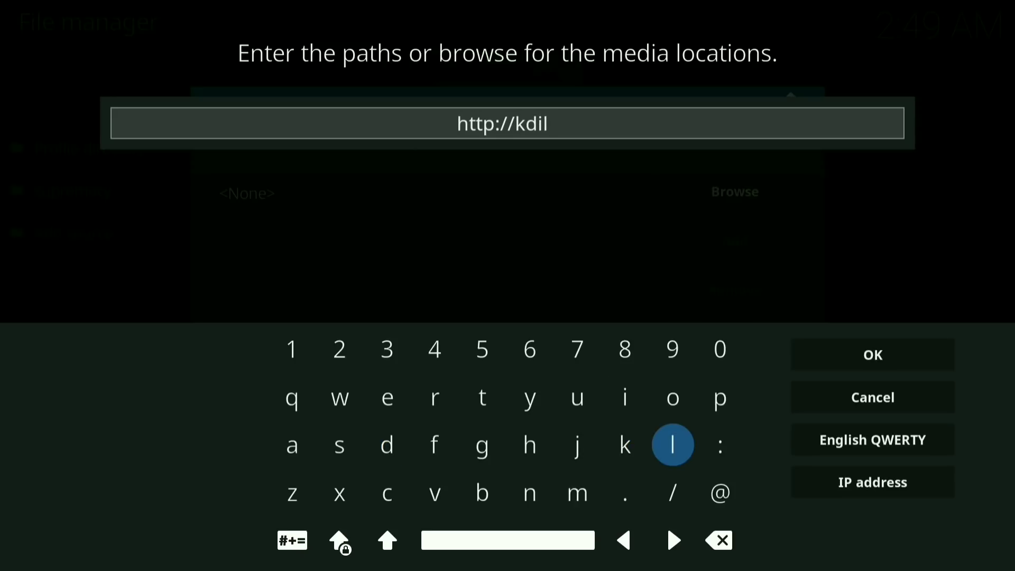
{"action": "type", "text": ".c"}
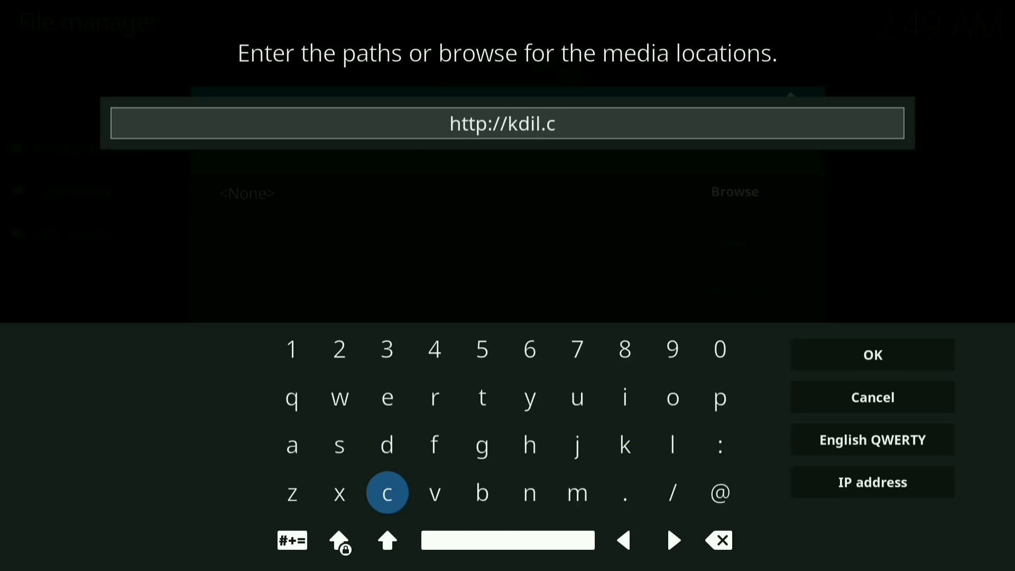
{"action": "type", "text": "o/repi"}
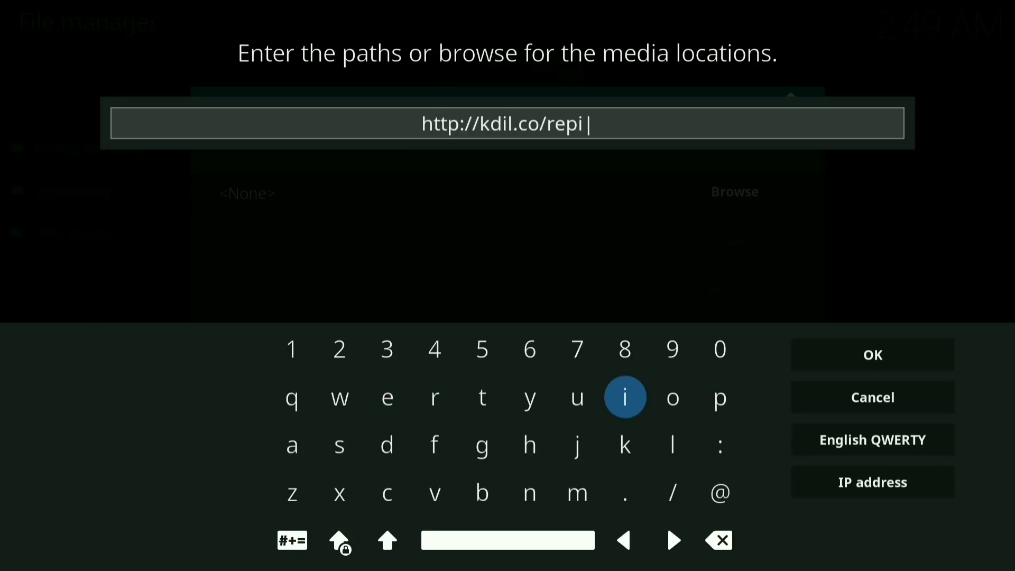
{"action": "key", "text": "BackSpace"}
{"action": "type", "text": "o"}
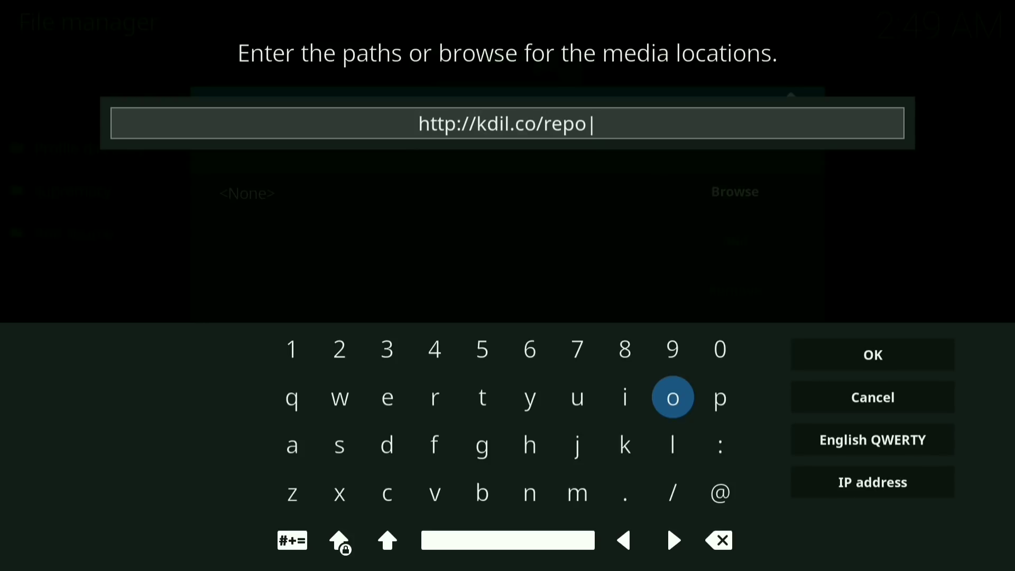
{"action": "key", "text": "Return"}
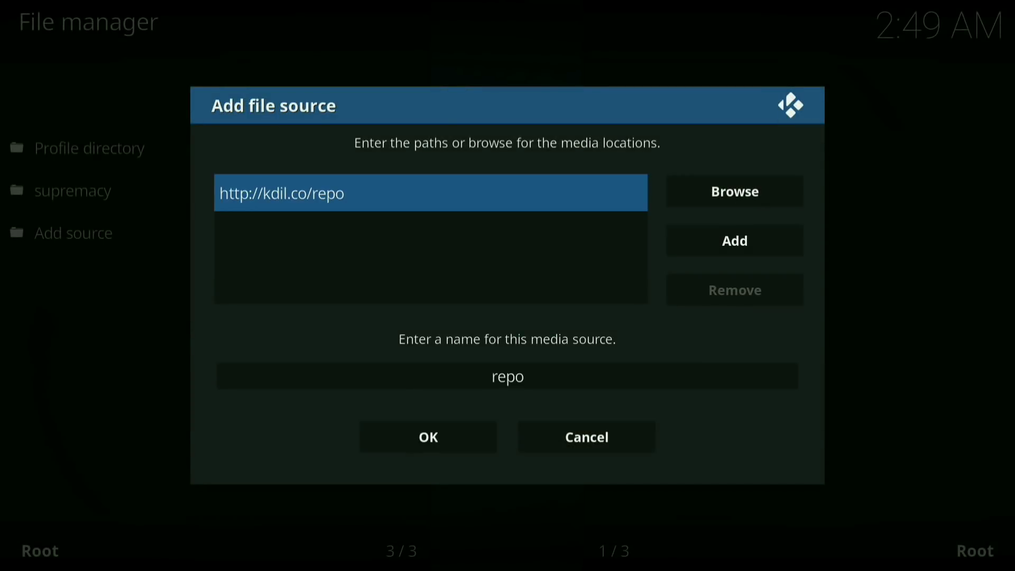
Step: Name the media source kdil and save it
{"action": "key", "text": "Down"}
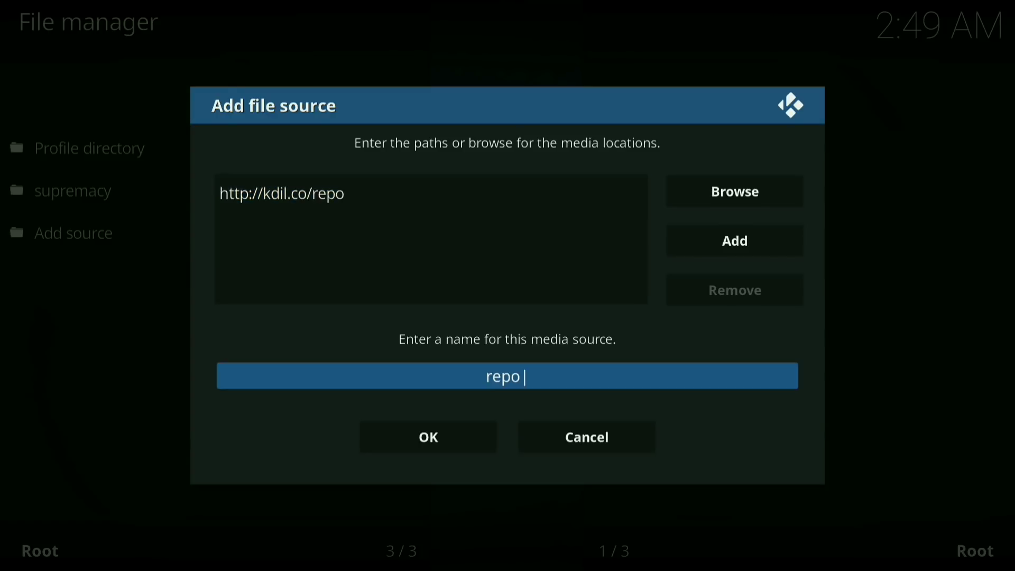
{"action": "key", "text": "Return"}
{"action": "key", "text": "BackSpace"}
{"action": "key", "text": "BackSpace"}
{"action": "key", "text": "BackSpace"}
{"action": "key", "text": "BackSpace"}
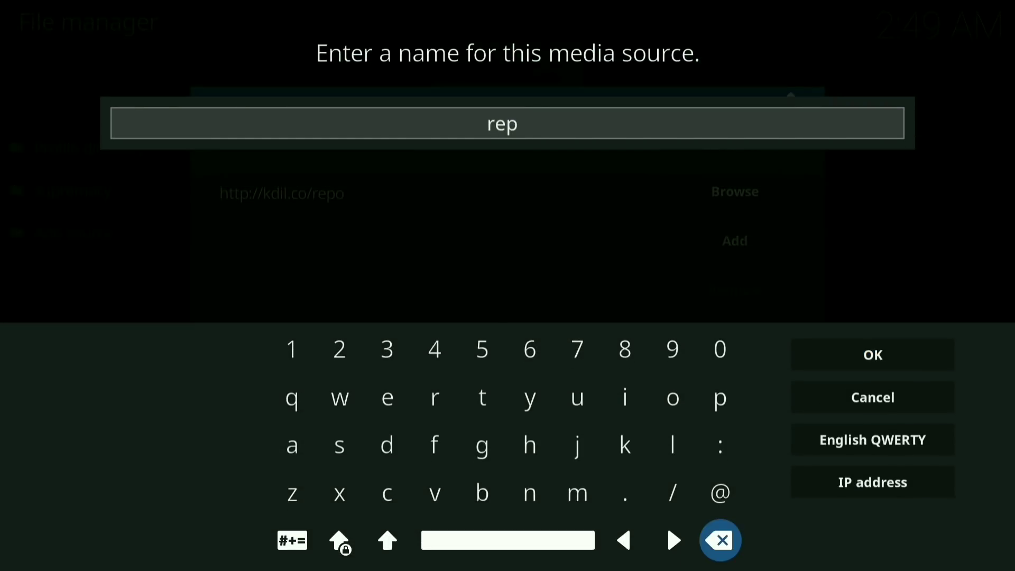
{"action": "type", "text": "k"}
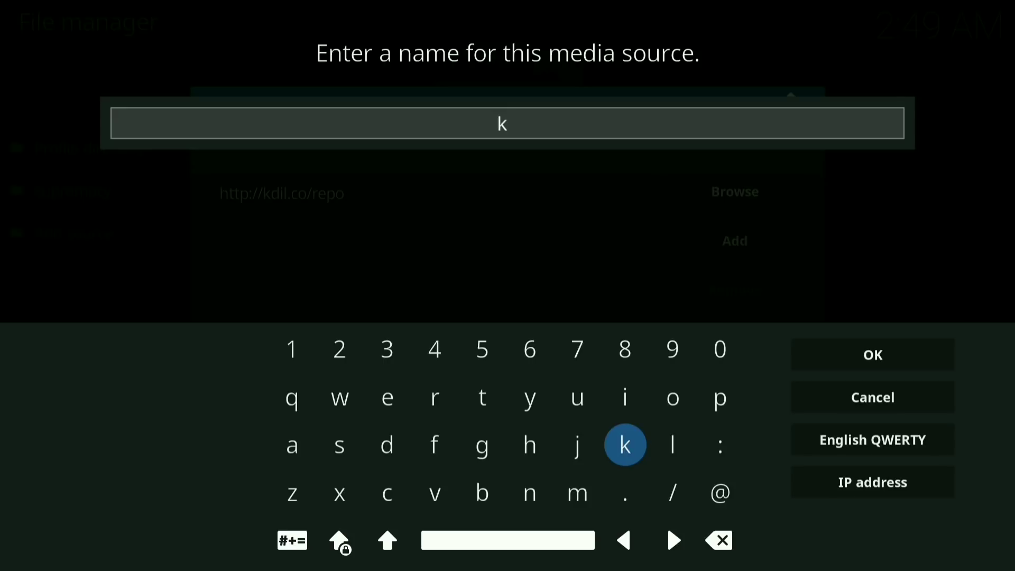
{"action": "type", "text": "dil"}
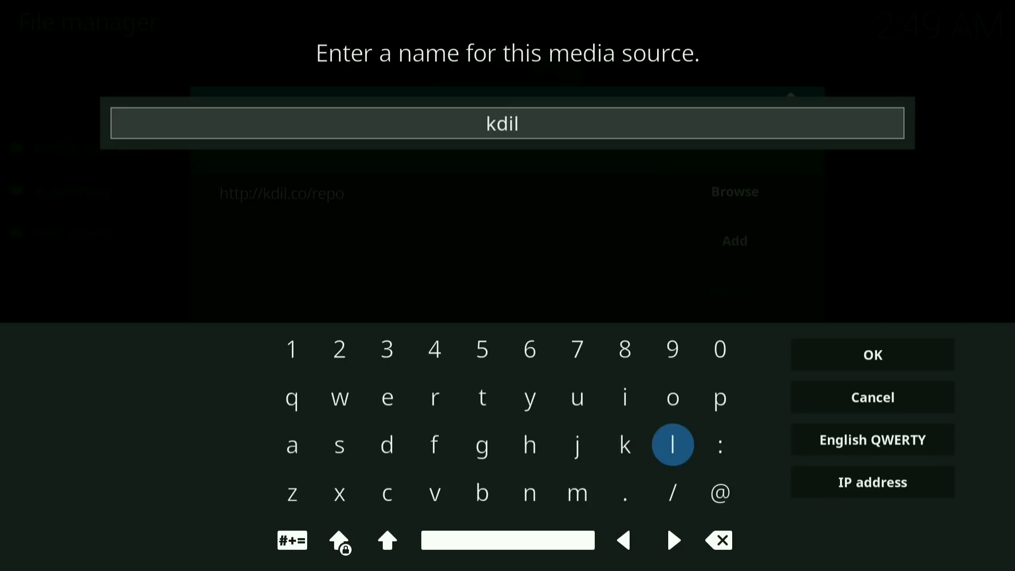
{"action": "key", "text": "Return"}
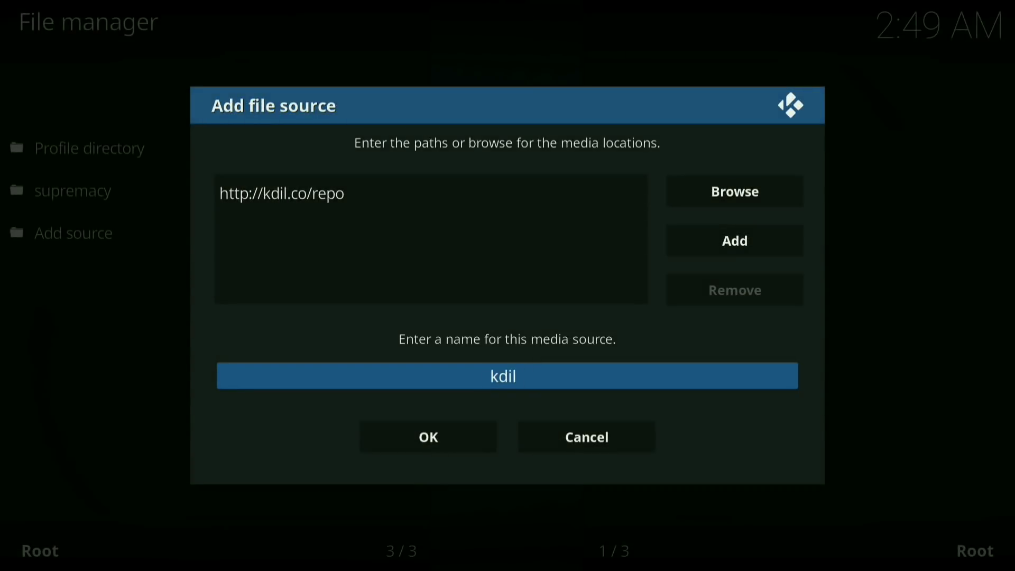
{"action": "key", "text": "Down"}
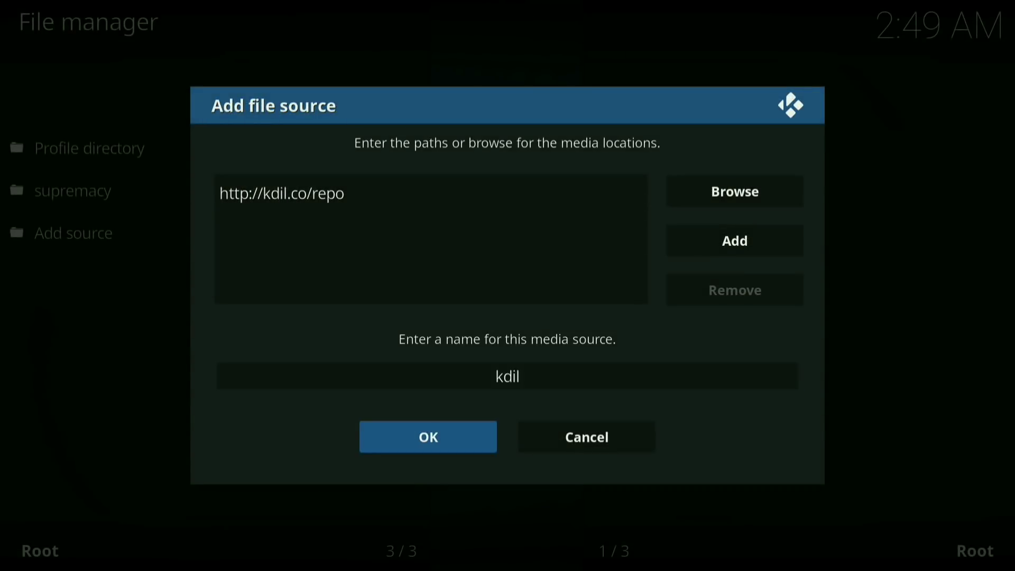
{"action": "key", "text": "Return"}
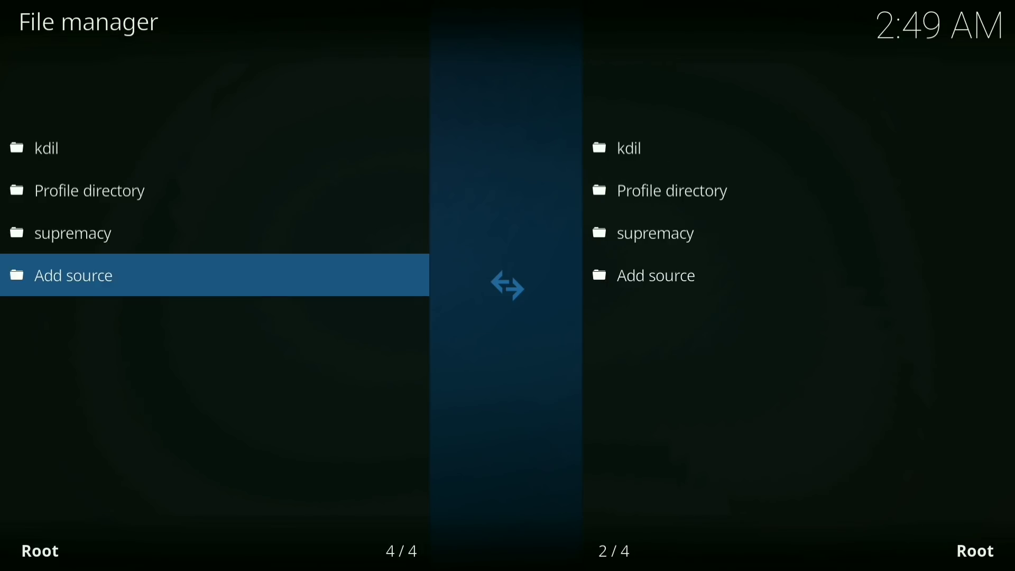
Step: Return to the home screen and open the add-on browser
{"action": "key", "text": "Escape"}
{"action": "key", "text": "Escape"}
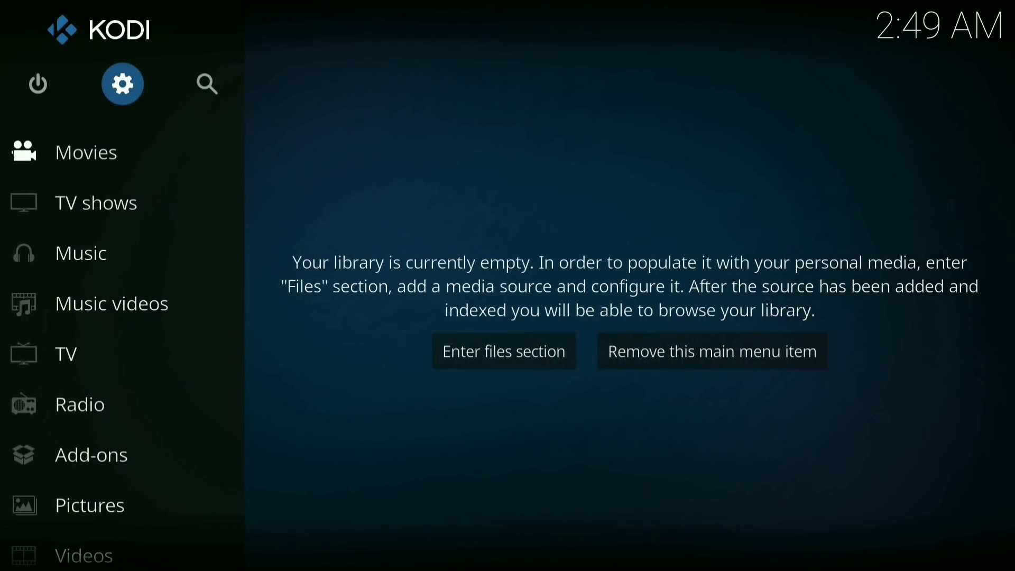
{"action": "key", "text": "Down"}
{"action": "key", "text": "Return"}
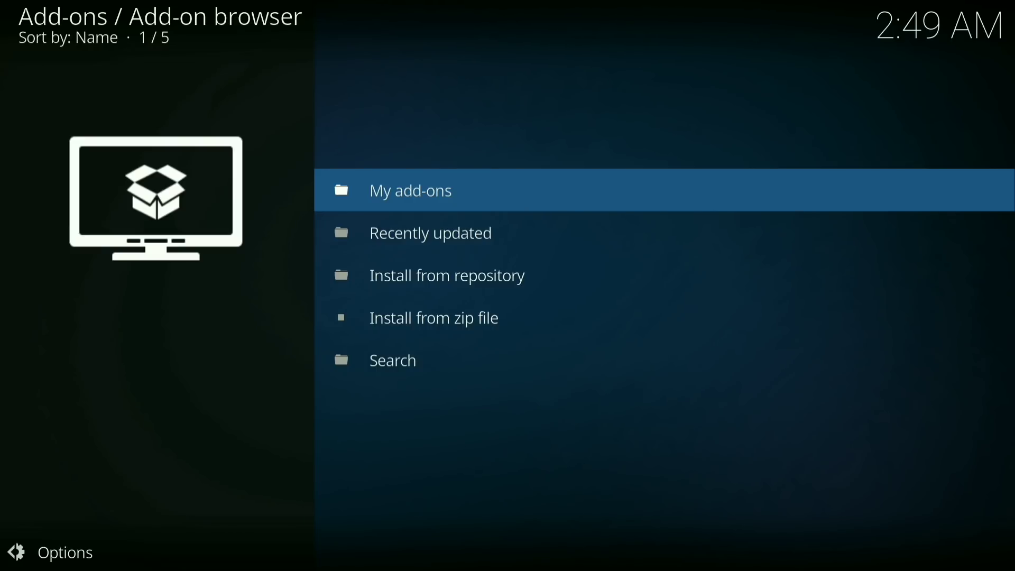
Step: Install kodil.zip from the kdil source using Install from zip file
{"action": "key", "text": "Down"}
{"action": "key", "text": "Down"}
{"action": "key", "text": "Down"}
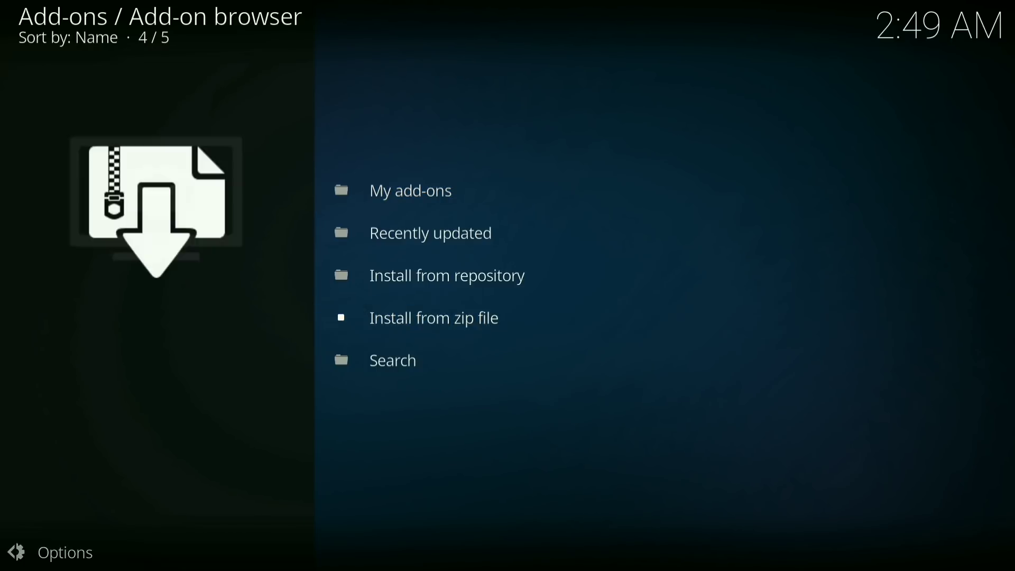
{"action": "key", "text": "Return"}
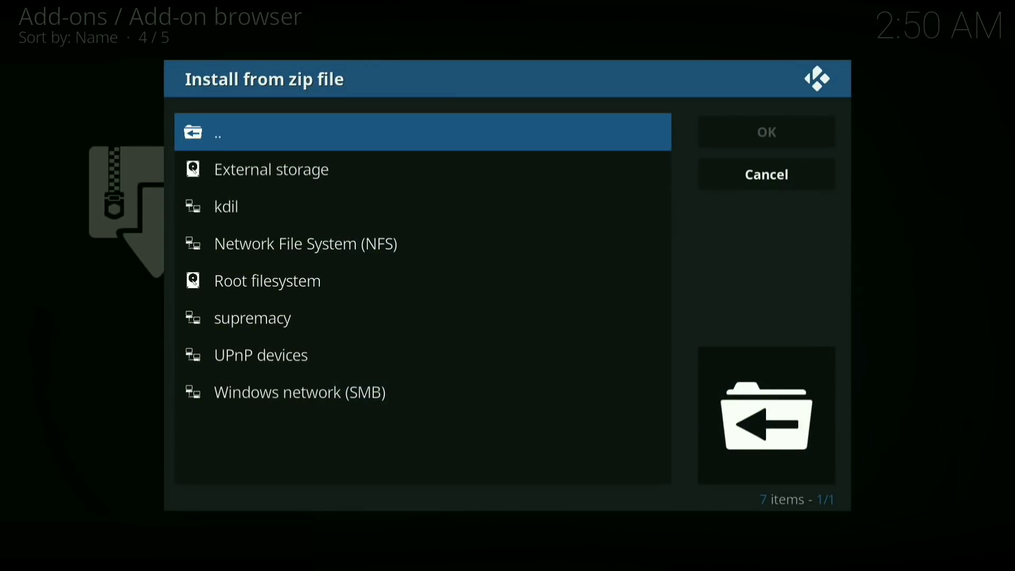
{"action": "key", "text": "Down"}
{"action": "key", "text": "Down"}
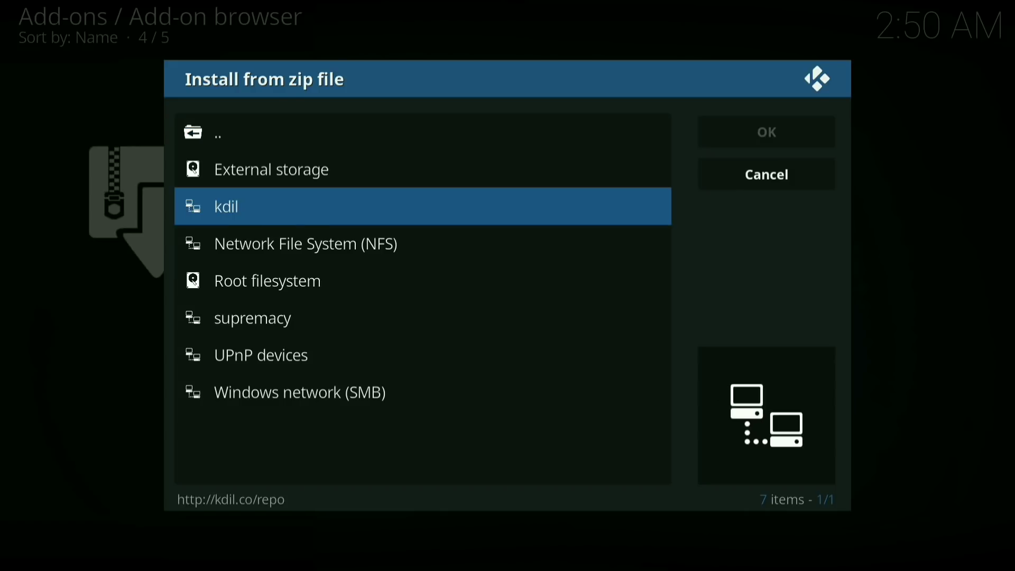
{"action": "key", "text": "Return"}
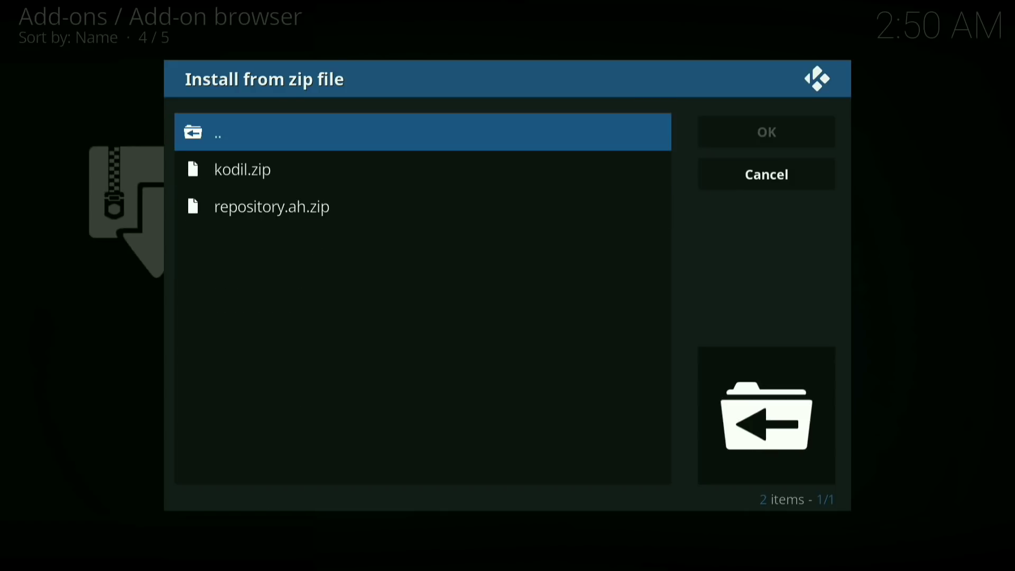
{"action": "key", "text": "Down"}
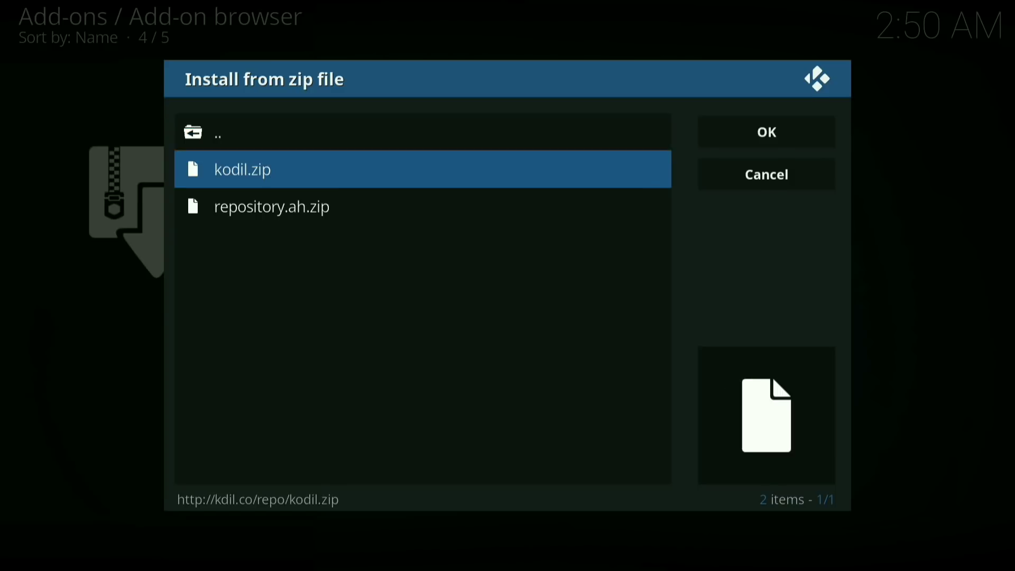
{"action": "key", "text": "Return"}
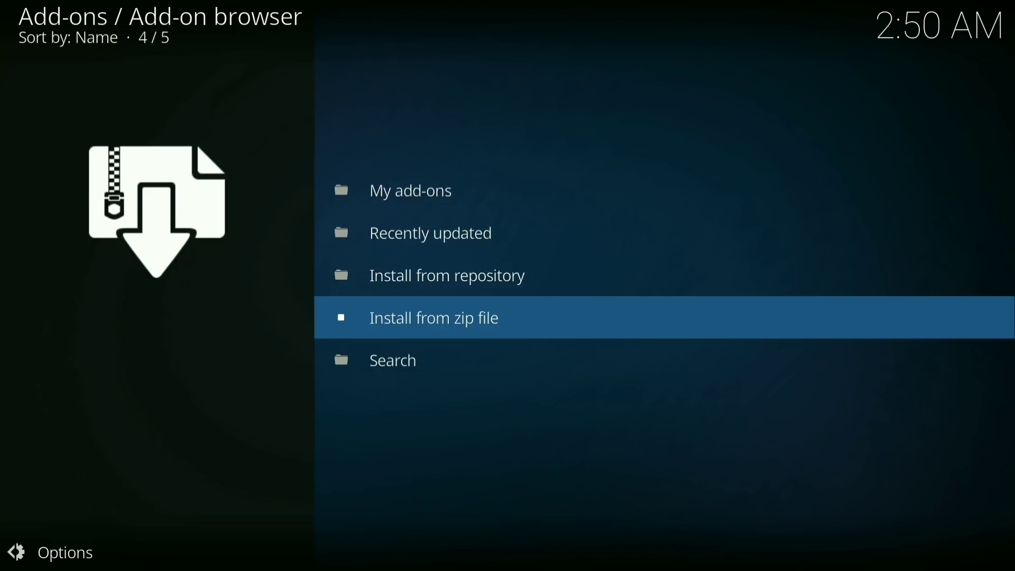
Step: Open the Kodil Repository from the list of repositories to install from
{"action": "left_click", "coordinate": [431, 276]}
{"action": "key", "text": "Return"}
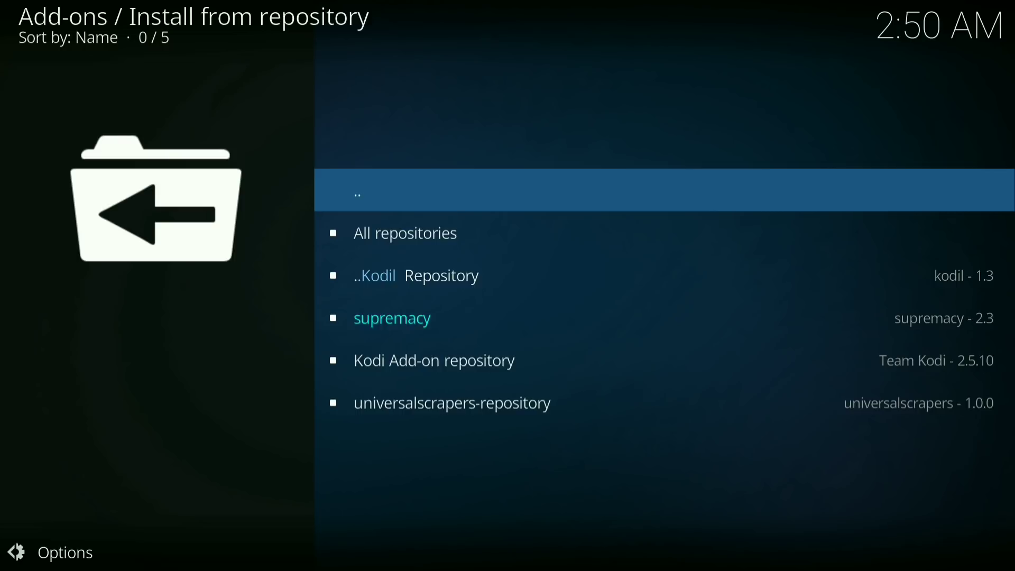
{"action": "key", "text": "Down"}
{"action": "key", "text": "Down"}
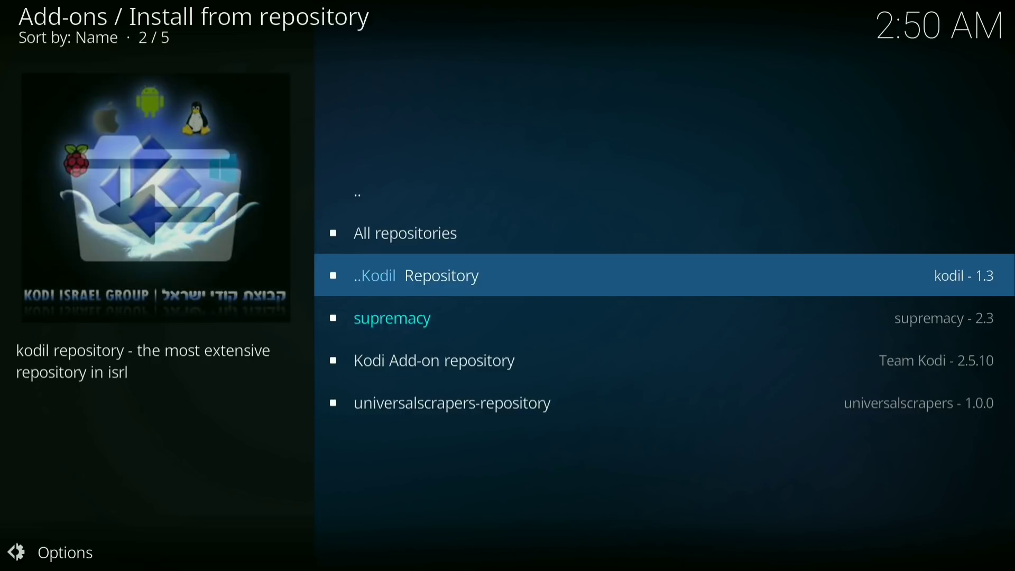
{"action": "key", "text": "Return"}
Step: Open the Video add-ons category of the Kodil Repository
{"action": "key", "text": "Down"}
{"action": "key", "text": "Down"}
{"action": "key", "text": "Down"}
{"action": "key", "text": "Down"}
{"action": "key", "text": "Down"}
{"action": "key", "text": "Down"}
{"action": "key", "text": "Down"}
{"action": "key", "text": "Down"}
{"action": "key", "text": "Down"}
{"action": "key", "text": "Down"}
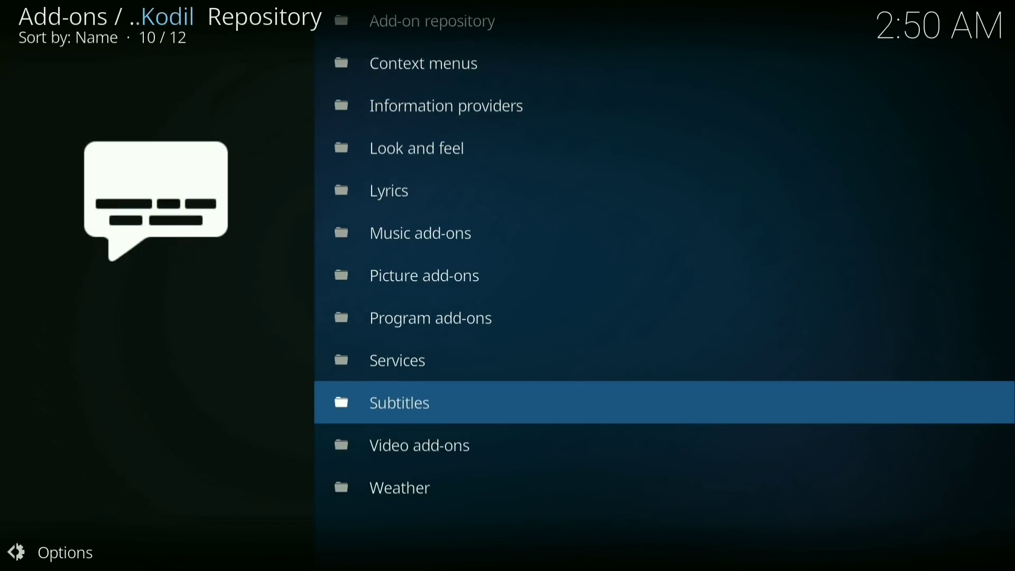
{"action": "key", "text": "Down"}
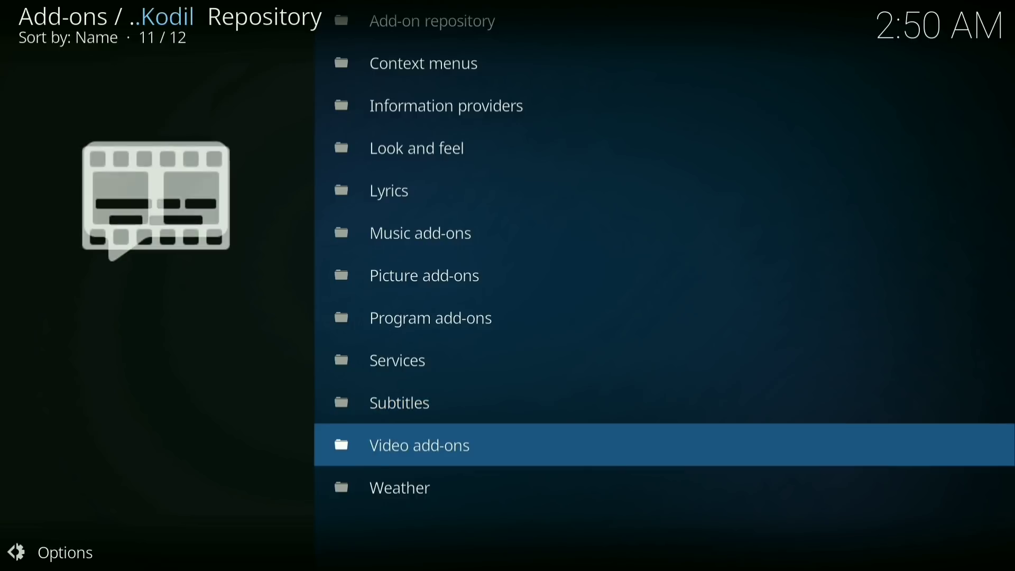
{"action": "key", "text": "Return"}
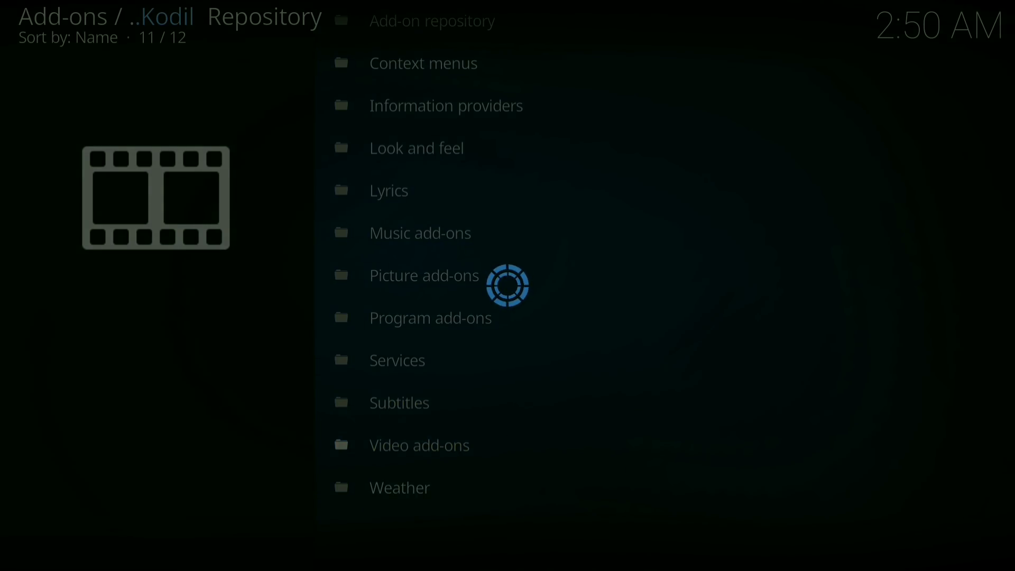
Step: Find Exodus in the Kodil Repository's list of video add-ons and install it from its details page
{"action": "key", "text": "Down"}
{"action": "key", "text": "Down"}
{"action": "key", "text": "Down"}
{"action": "key", "text": "Down"}
{"action": "key", "text": "Down"}
{"action": "key", "text": "Down"}
{"action": "key", "text": "Down"}
{"action": "key", "text": "Down"}
{"action": "key", "text": "Down"}
{"action": "key", "text": "Down"}
{"action": "key", "text": "Down"}
{"action": "key", "text": "Down"}
{"action": "key", "text": "Down"}
{"action": "key", "text": "Down"}
{"action": "key", "text": "Down"}
{"action": "key", "text": "Down"}
{"action": "key", "text": "Down"}
{"action": "key", "text": "Down"}
{"action": "key", "text": "Down"}
{"action": "key", "text": "Down"}
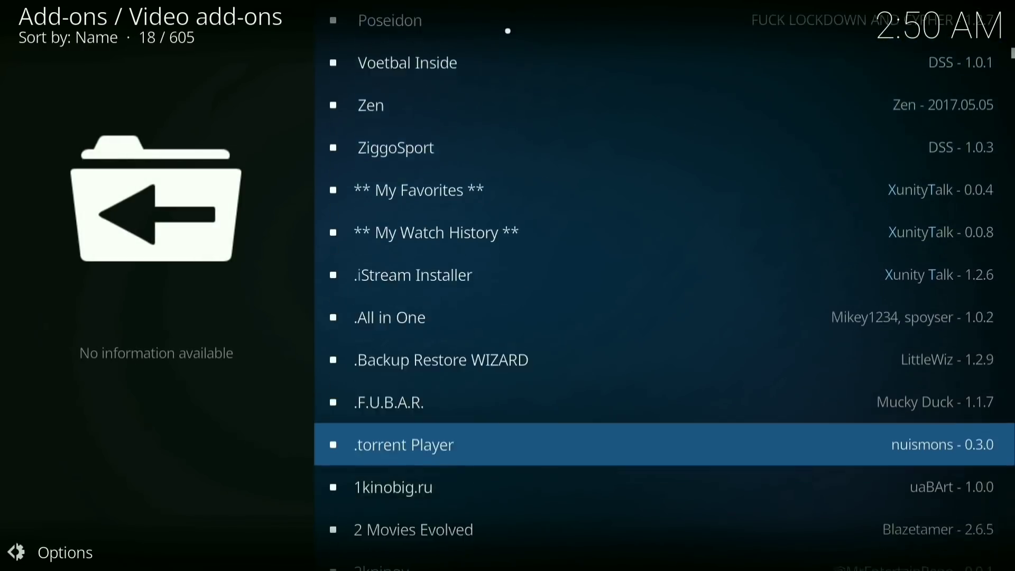
{"action": "key", "text": "Down"}
{"action": "key", "text": "Down"}
{"action": "key", "text": "Down"}
{"action": "key", "text": "Down"}
{"action": "key", "text": "Down"}
{"action": "key", "text": "Down"}
{"action": "key", "text": "Down"}
{"action": "key", "text": "Down"}
{"action": "key", "text": "Down"}
{"action": "key", "text": "Down"}
{"action": "key", "text": "Down"}
{"action": "key", "text": "Down"}
{"action": "key", "text": "Down"}
{"action": "key", "text": "Down"}
{"action": "key", "text": "Down"}
{"action": "key", "text": "Down"}
{"action": "key", "text": "Down"}
{"action": "key", "text": "Down"}
{"action": "key", "text": "Down"}
{"action": "key", "text": "Down"}
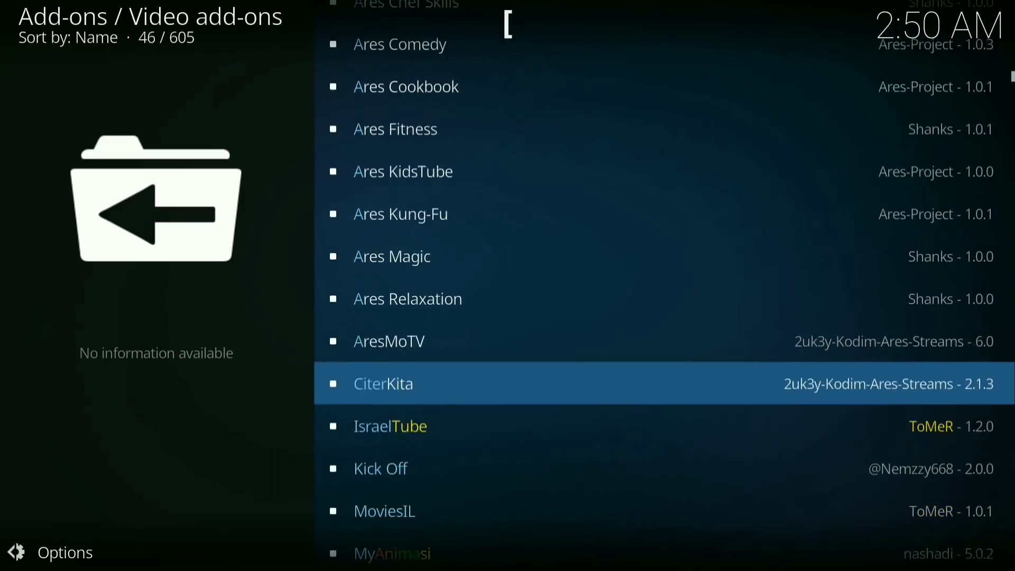
{"action": "key", "text": "Down"}
{"action": "key", "text": "Down"}
{"action": "key", "text": "Down"}
{"action": "key", "text": "Down"}
{"action": "key", "text": "Down"}
{"action": "key", "text": "Down"}
{"action": "key", "text": "Down"}
{"action": "key", "text": "Down"}
{"action": "key", "text": "Down"}
{"action": "key", "text": "Down"}
{"action": "key", "text": "Down"}
{"action": "key", "text": "Down"}
{"action": "key", "text": "Down"}
{"action": "key", "text": "Down"}
{"action": "key", "text": "Down"}
{"action": "key", "text": "Down"}
{"action": "key", "text": "Down"}
{"action": "key", "text": "Down"}
{"action": "key", "text": "Down"}
{"action": "key", "text": "Down"}
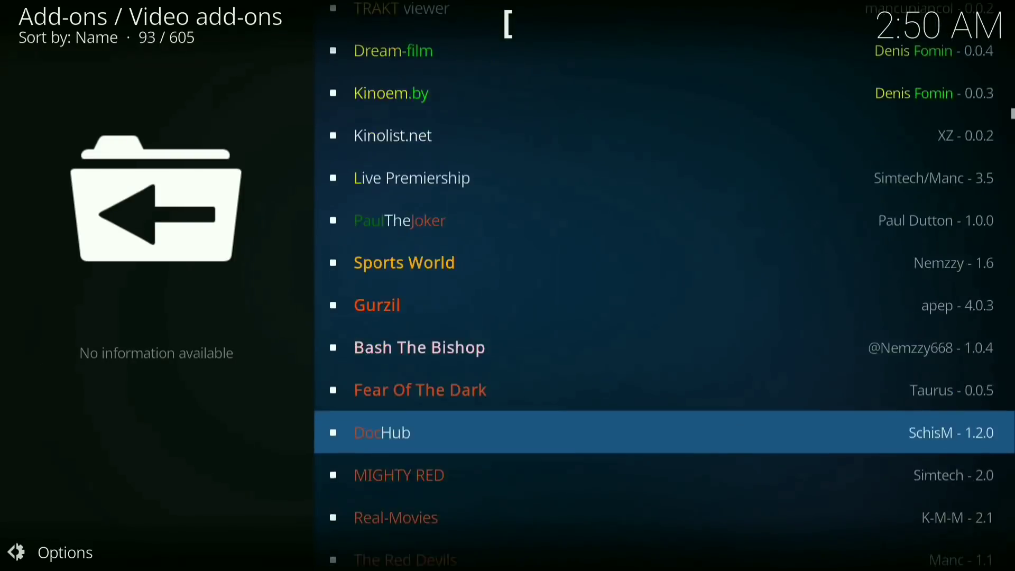
{"action": "key", "text": "Down"}
{"action": "key", "text": "Down"}
{"action": "key", "text": "Down"}
{"action": "key", "text": "Down"}
{"action": "key", "text": "Down"}
{"action": "key", "text": "Down"}
{"action": "key", "text": "Down"}
{"action": "key", "text": "Down"}
{"action": "key", "text": "Down"}
{"action": "key", "text": "Down"}
{"action": "key", "text": "Down"}
{"action": "key", "text": "Down"}
{"action": "key", "text": "Down"}
{"action": "key", "text": "Down"}
{"action": "key", "text": "Down"}
{"action": "key", "text": "Down"}
{"action": "key", "text": "Down"}
{"action": "key", "text": "Down"}
{"action": "key", "text": "Down"}
{"action": "key", "text": "Down"}
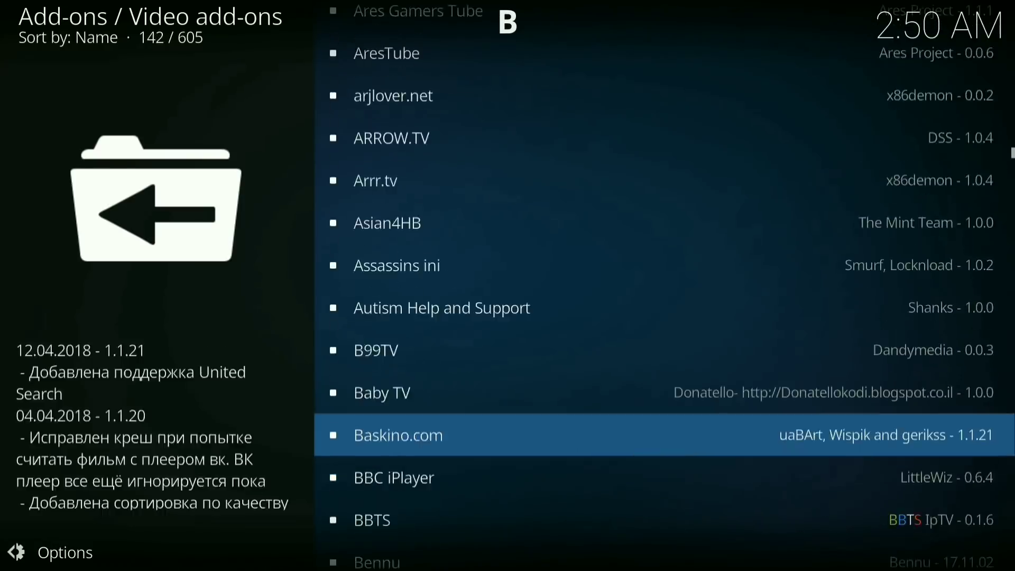
{"action": "key", "text": "Down"}
{"action": "key", "text": "Down"}
{"action": "key", "text": "Down"}
{"action": "key", "text": "Down"}
{"action": "key", "text": "Down"}
{"action": "key", "text": "Down"}
{"action": "key", "text": "Down"}
{"action": "key", "text": "Down"}
{"action": "key", "text": "Down"}
{"action": "key", "text": "Down"}
{"action": "key", "text": "Down"}
{"action": "key", "text": "Down"}
{"action": "key", "text": "Down"}
{"action": "key", "text": "Down"}
{"action": "key", "text": "Down"}
{"action": "key", "text": "Down"}
{"action": "key", "text": "Down"}
{"action": "key", "text": "Down"}
{"action": "key", "text": "Down"}
{"action": "key", "text": "Down"}
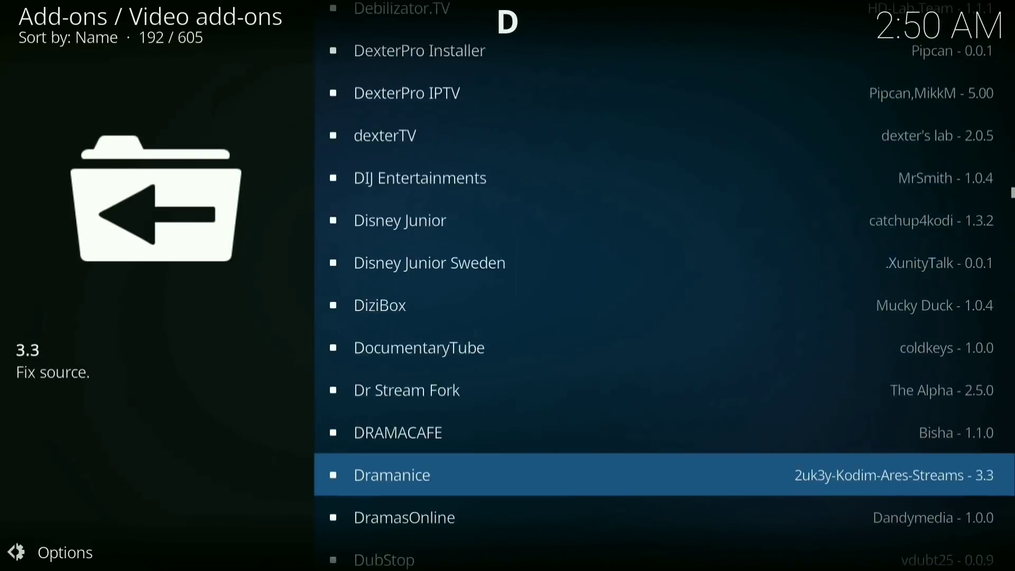
{"action": "key", "text": "Up"}
{"action": "key", "text": "Up"}
{"action": "key", "text": "Up"}
{"action": "key", "text": "Up"}
{"action": "key", "text": "Up"}
{"action": "key", "text": "Up"}
{"action": "key", "text": "Up"}
{"action": "key", "text": "Up"}
{"action": "key", "text": "Up"}
{"action": "key", "text": "Up"}
{"action": "key", "text": "Up"}
{"action": "key", "text": "Up"}
{"action": "key", "text": "Up"}
{"action": "key", "text": "Up"}
{"action": "key", "text": "Up"}
{"action": "key", "text": "Up"}
{"action": "key", "text": "Up"}
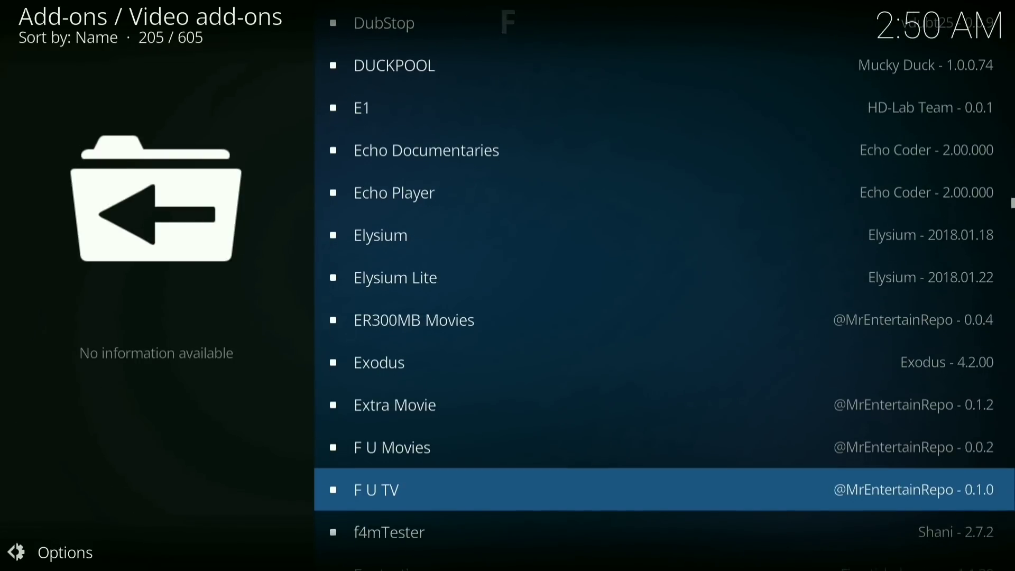
{"action": "key", "text": "Down"}
{"action": "key", "text": "Down"}
{"action": "key", "text": "Down"}
{"action": "key", "text": "Down"}
{"action": "key", "text": "Down"}
{"action": "key", "text": "Down"}
{"action": "key", "text": "Down"}
{"action": "key", "text": "Down"}
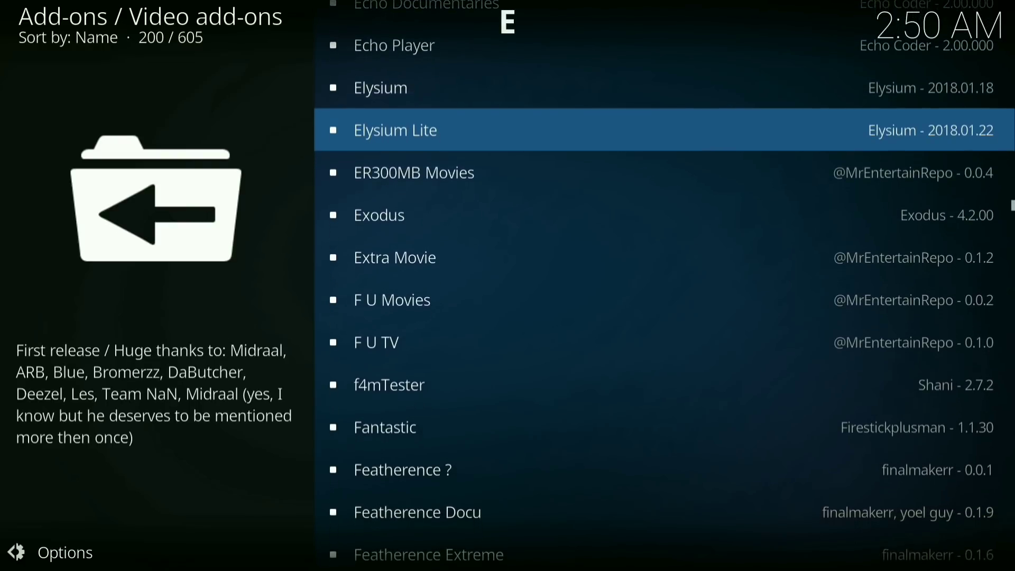
{"action": "key", "text": "Up"}
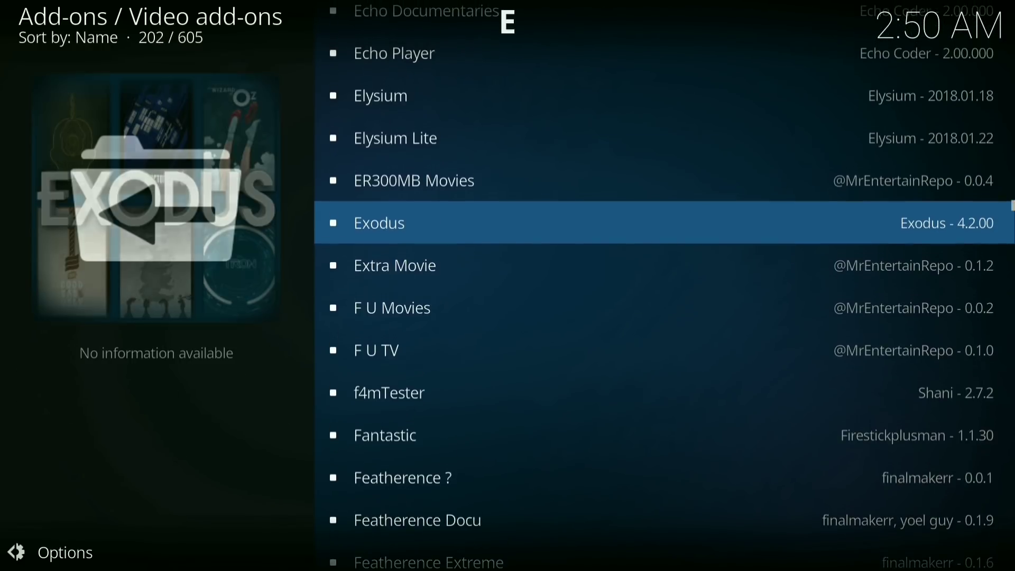
{"action": "key", "text": "Return"}
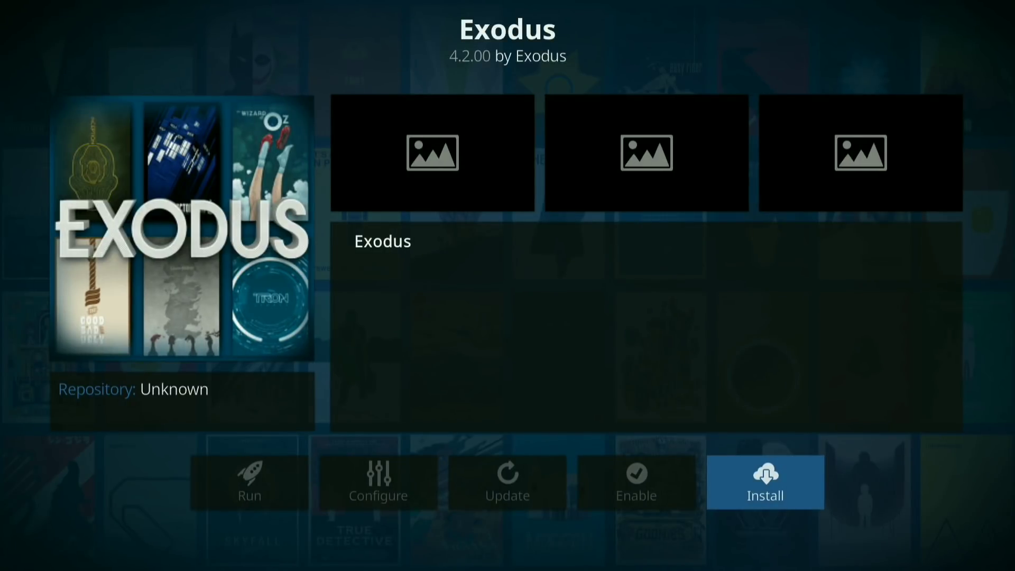
{"action": "key", "text": "BackSpace"}
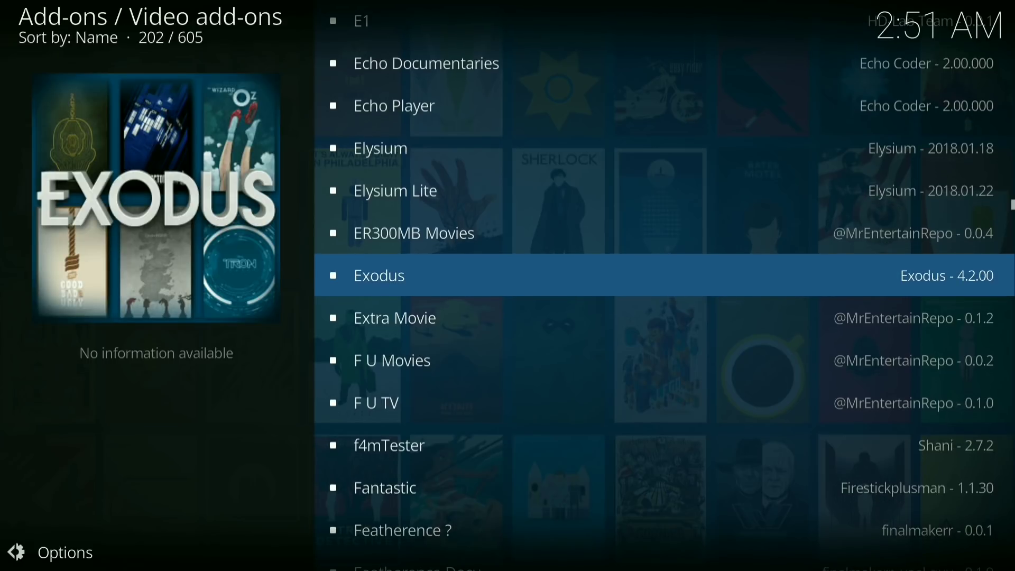
Step: Leave the Kodil Repository and the repository list to return to the main Add-ons screen with the video add-ons
{"action": "key", "text": "BackSpace"}
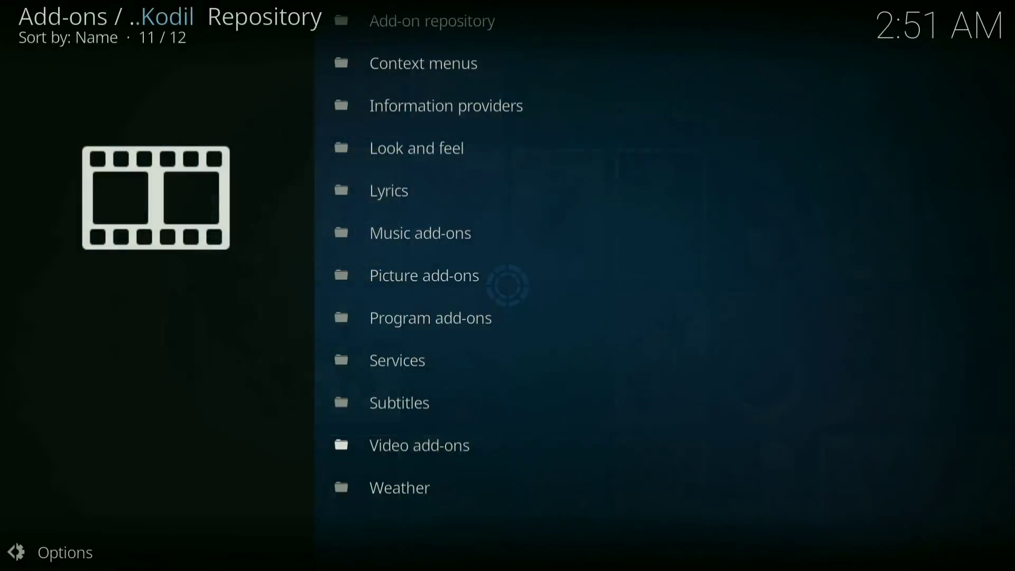
{"action": "key", "text": "BackSpace"}
{"action": "key", "text": "BackSpace"}
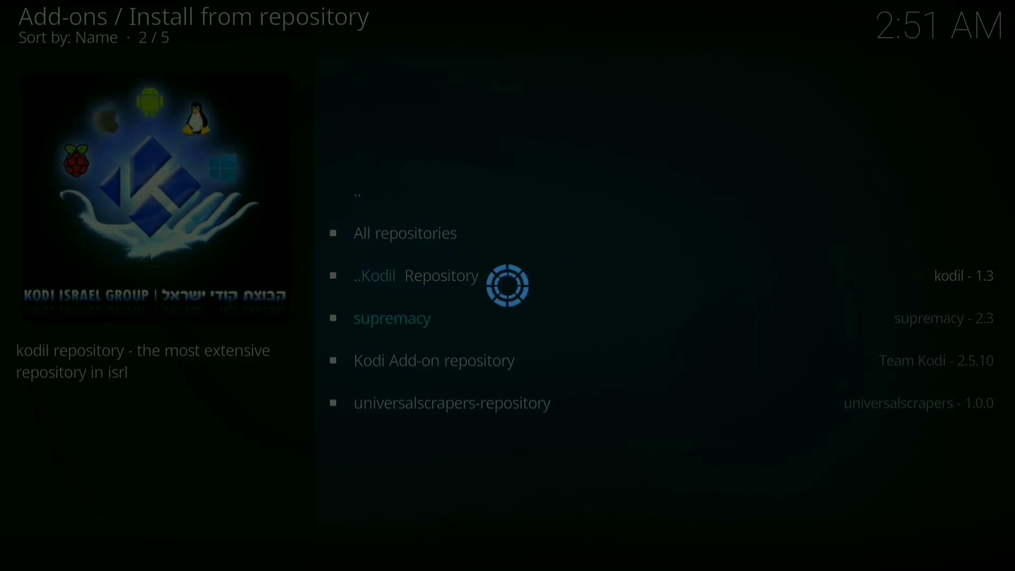
{"action": "key", "text": "BackSpace"}
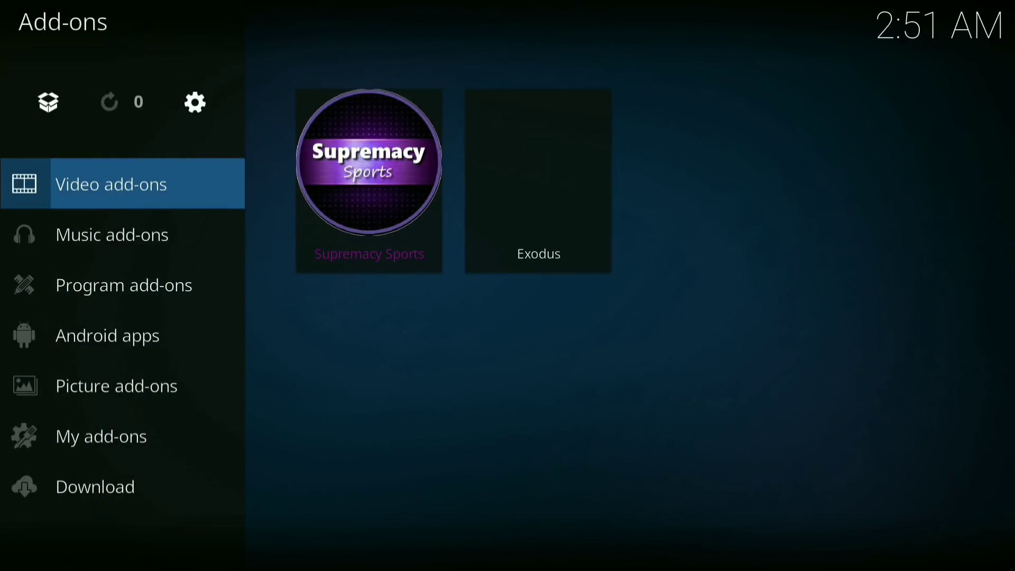